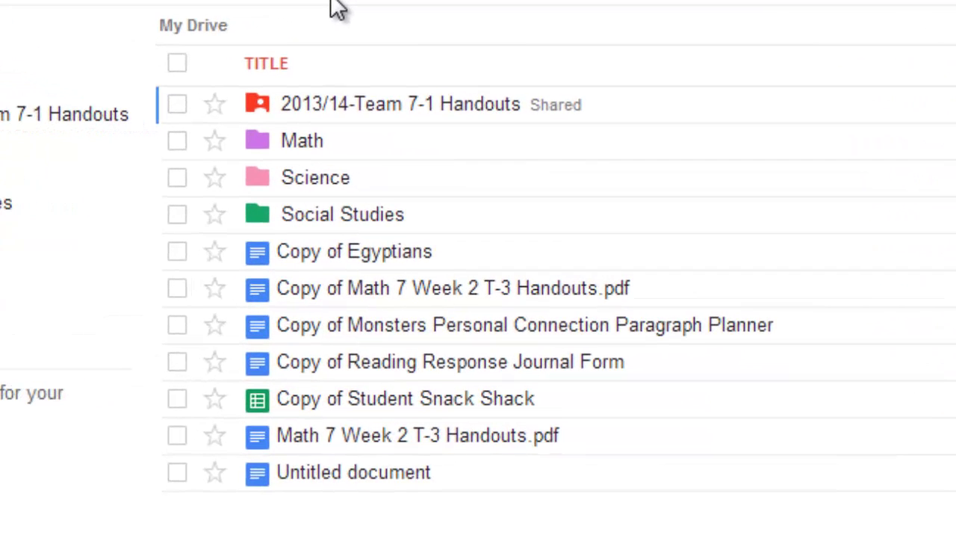
- Create a new folder named 'Language Arts' in My Drive
click(331, 105)
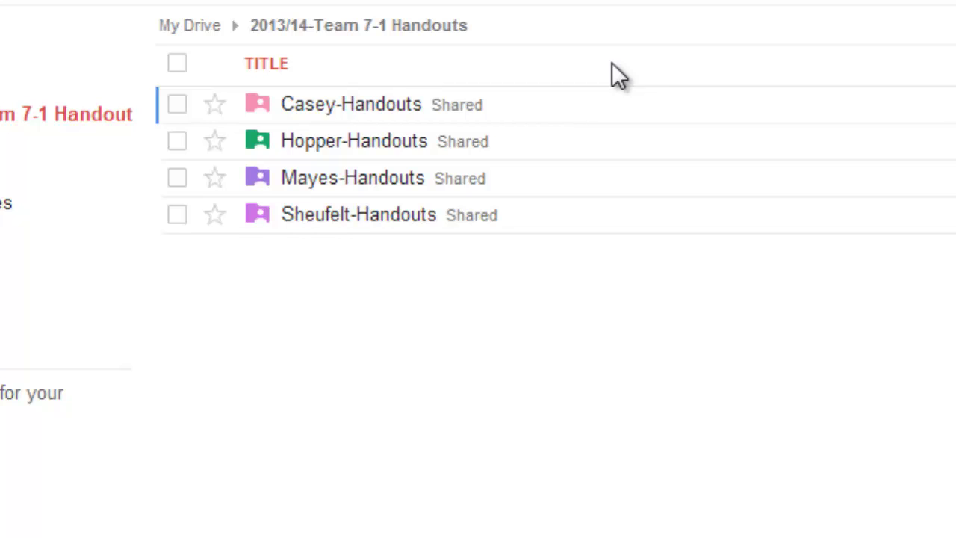
click(195, 27)
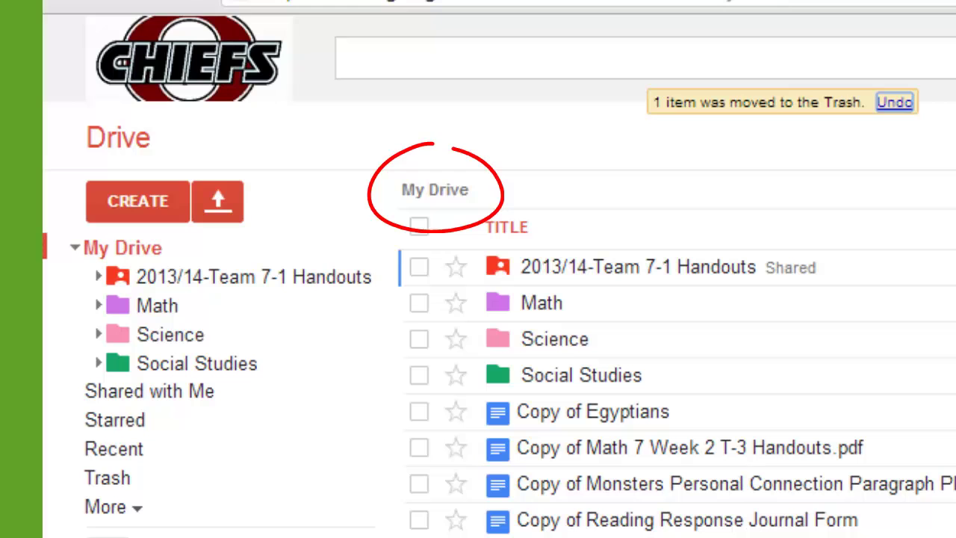
click(130, 209)
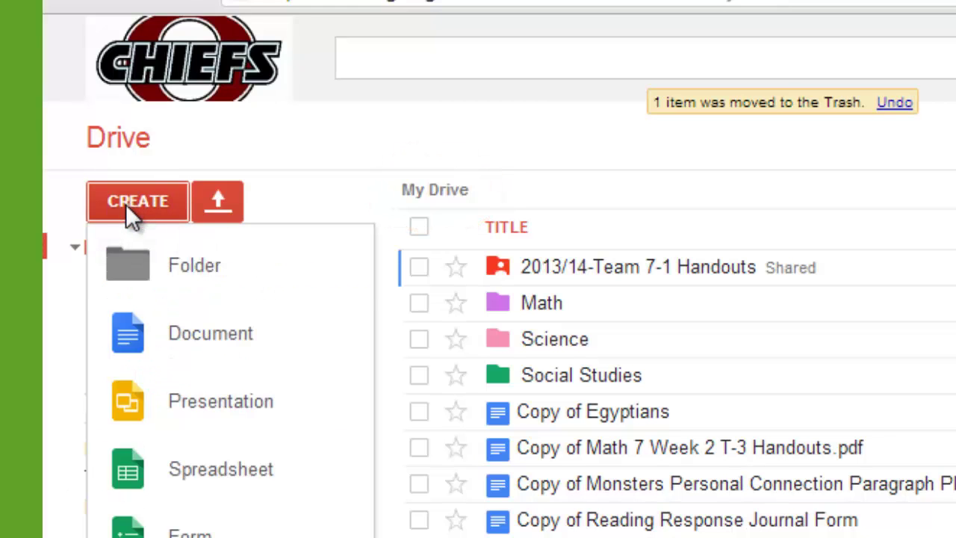
click(128, 265)
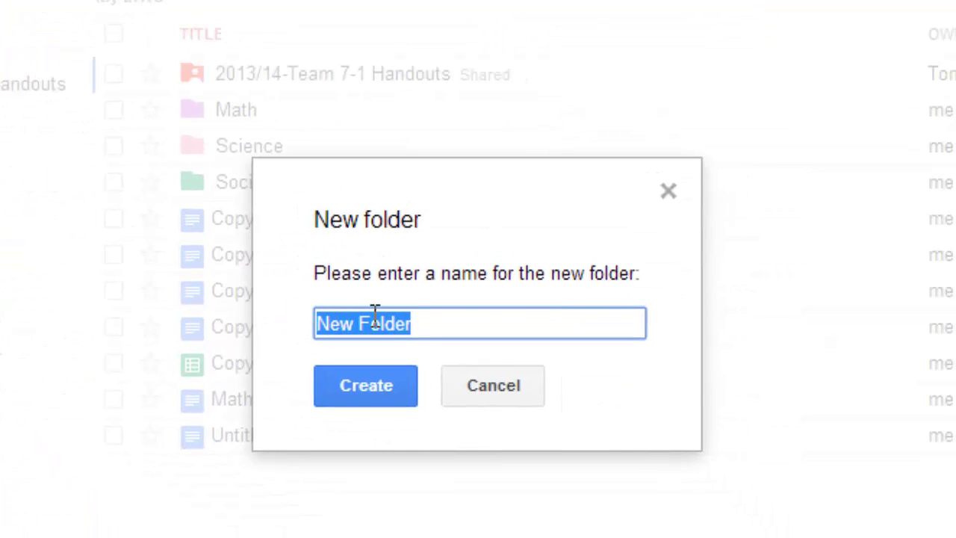
text(Language A)
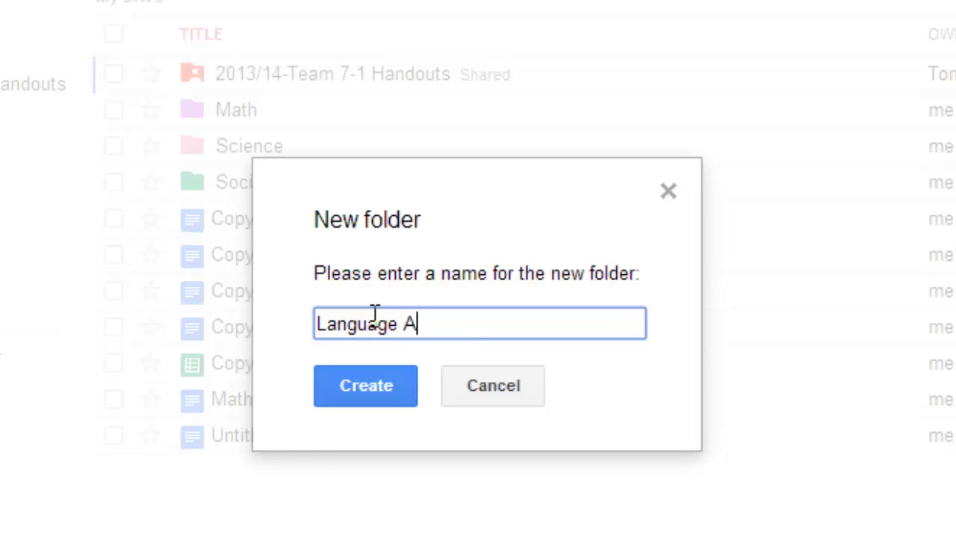
text(rts)
click(379, 377)
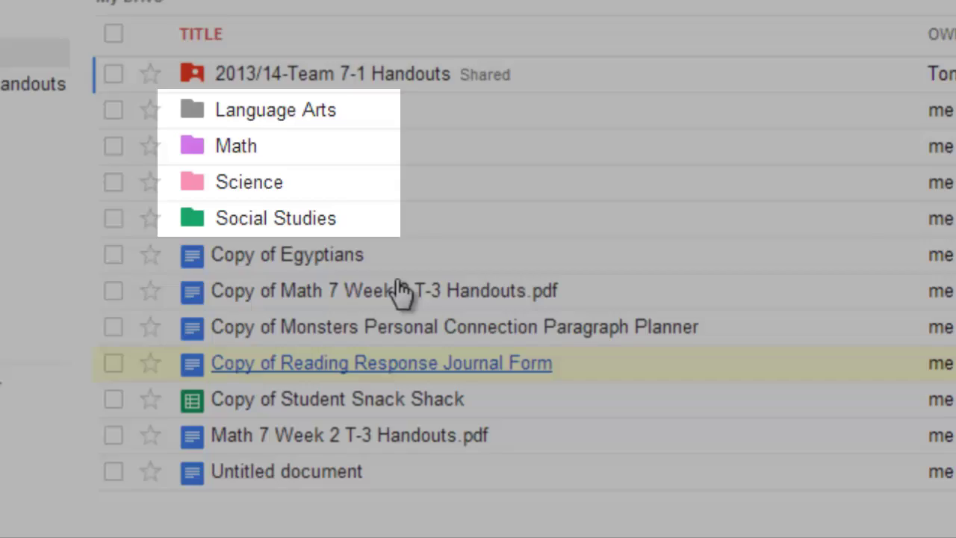
- Change the Language Arts folder's colour to Rainy sky
click(113, 110)
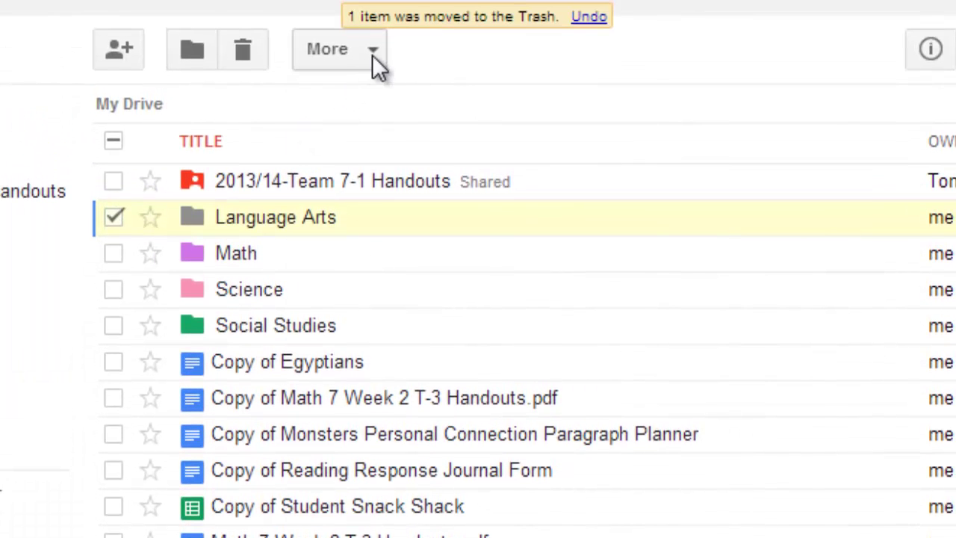
click(374, 52)
mouse_move(407, 418)
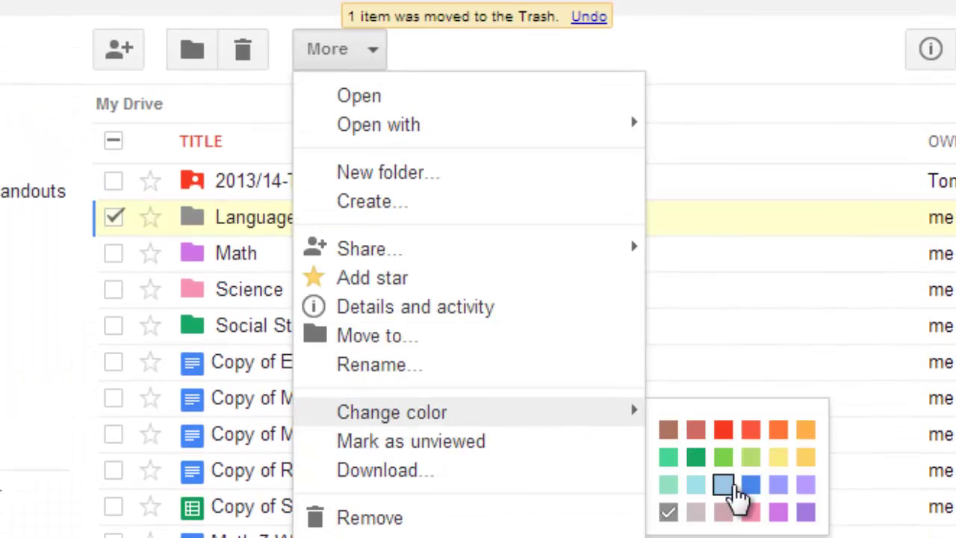
click(750, 487)
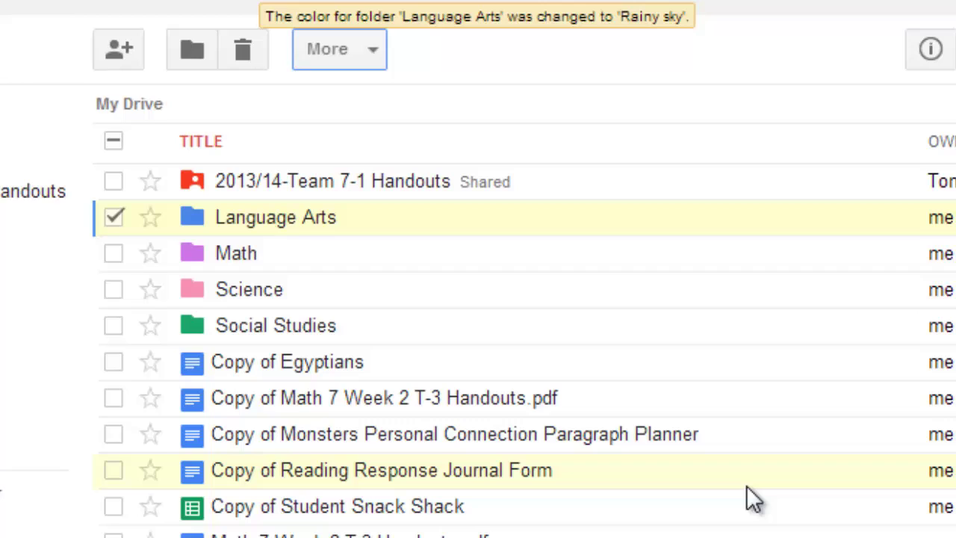
click(116, 218)
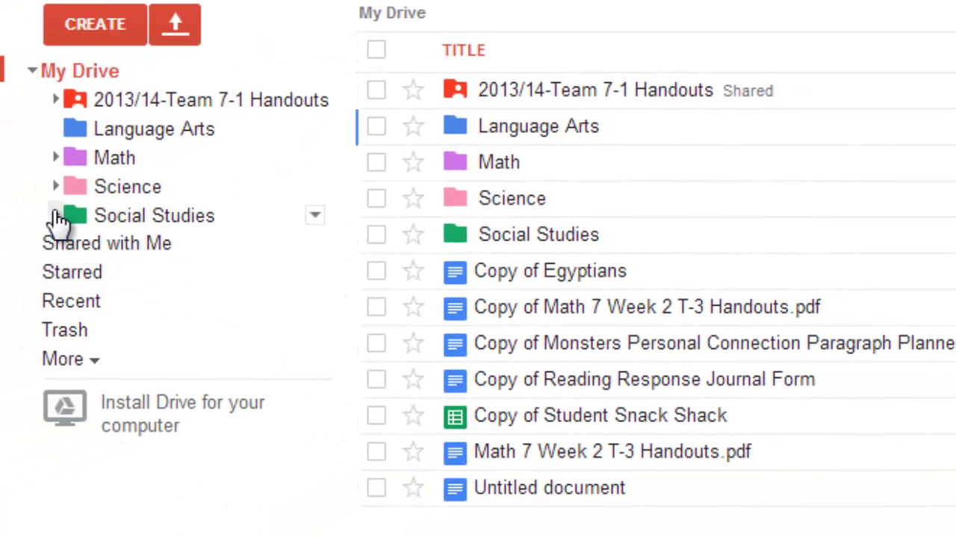
- Open Social Studies, expanding its subfolders plus the Science and Math folder trees
click(56, 215)
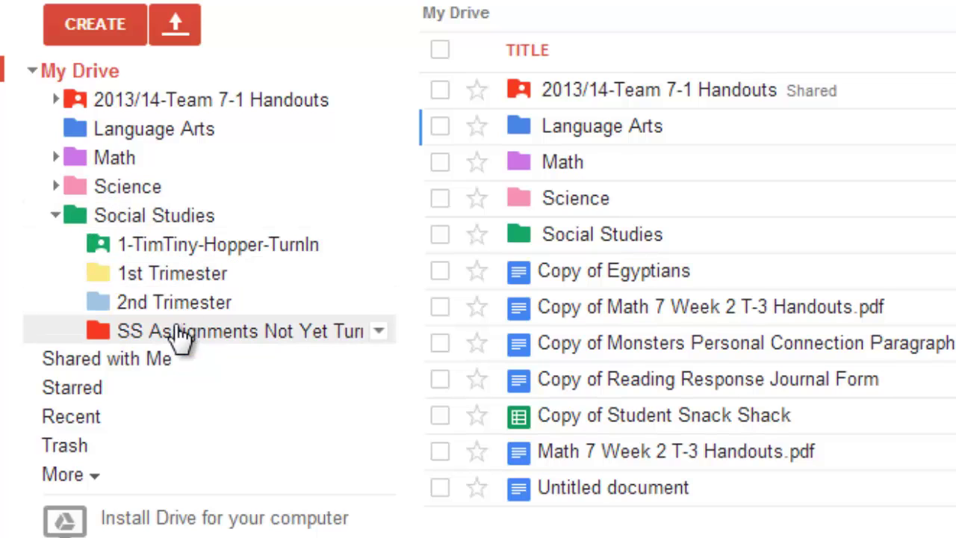
click(572, 235)
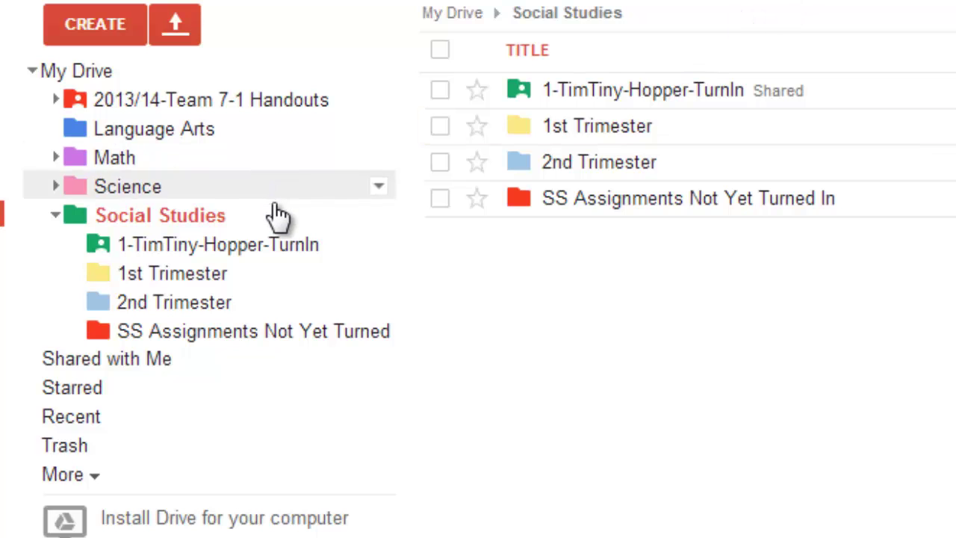
click(56, 187)
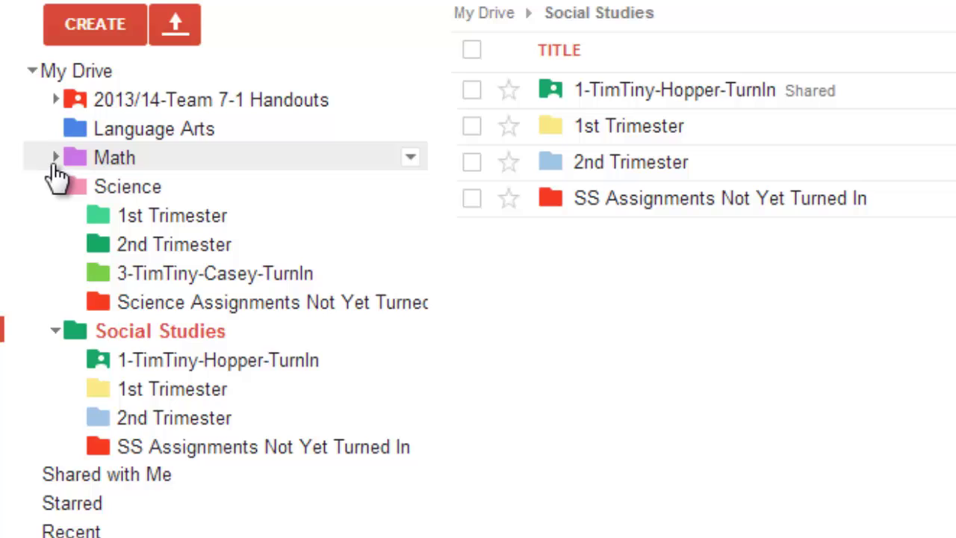
click(56, 157)
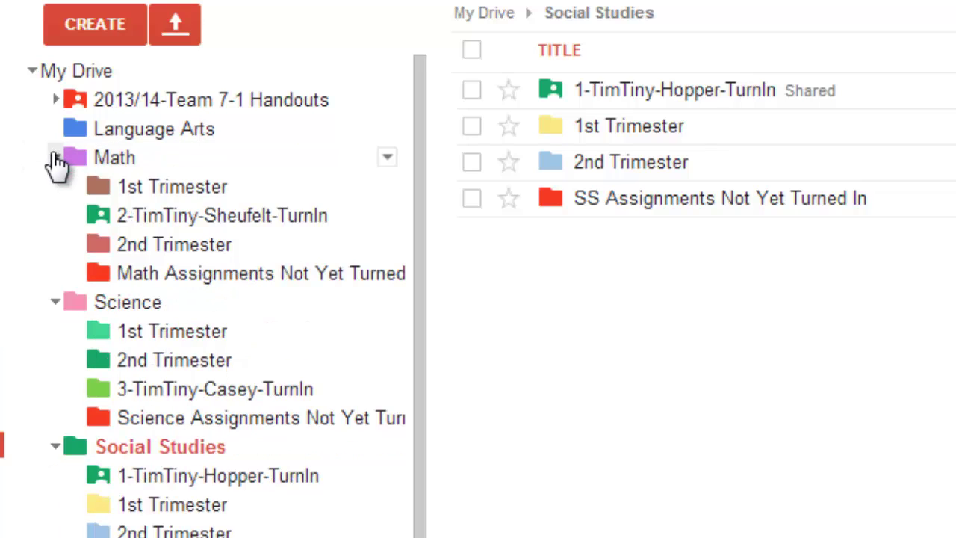
- Inside Language Arts, create the folders '1st Trimester' and '2nd Trimester'
click(174, 133)
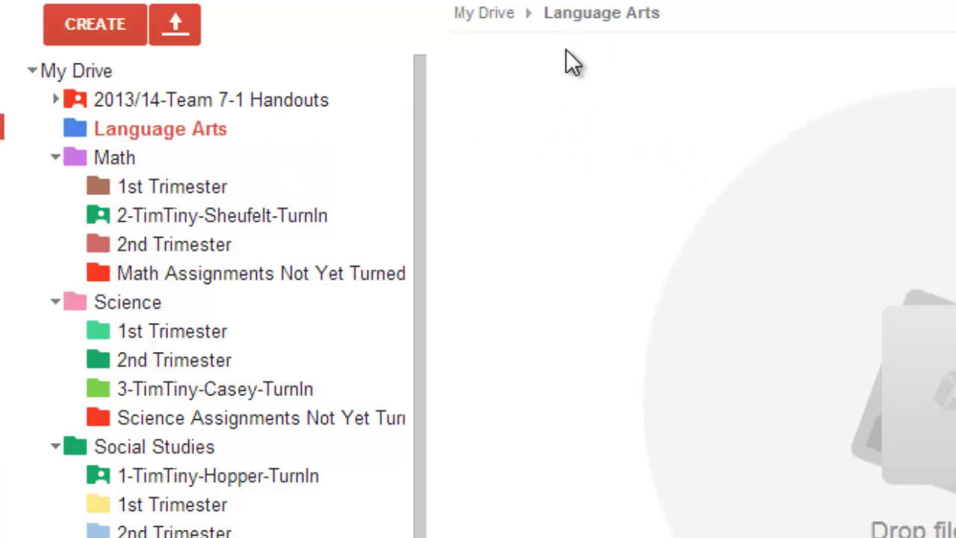
click(83, 26)
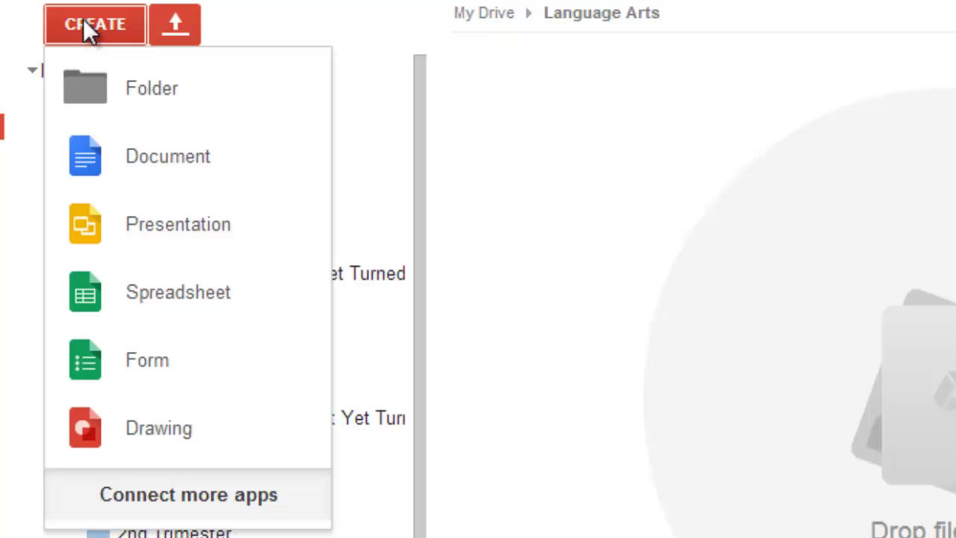
click(171, 86)
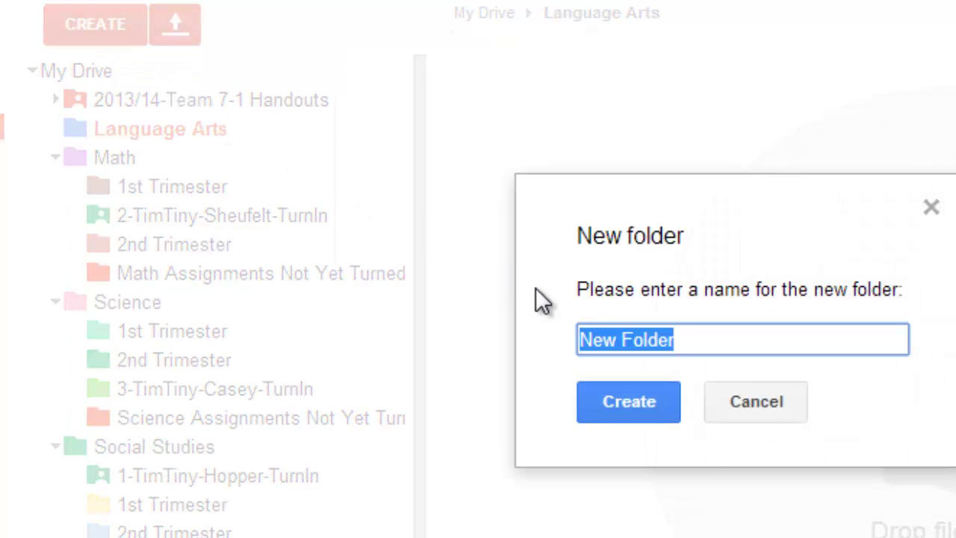
text(1)
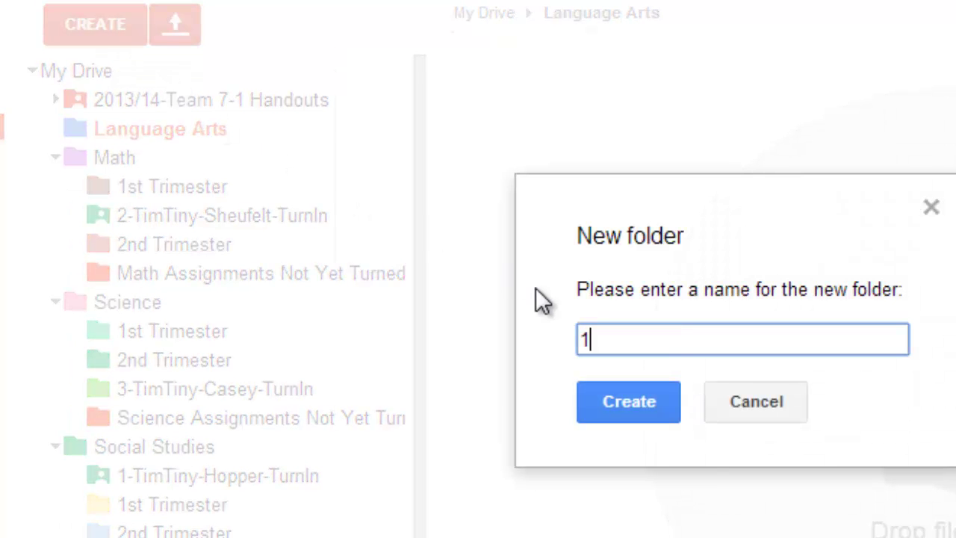
text(st Trimwes)
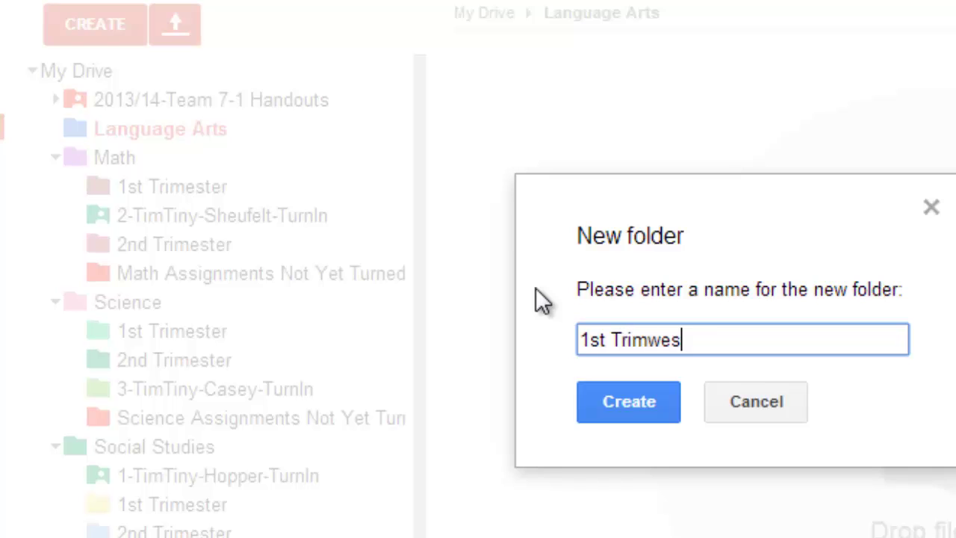
key(BackSpace)
key(BackSpace)
key(BackSpace)
text(ester)
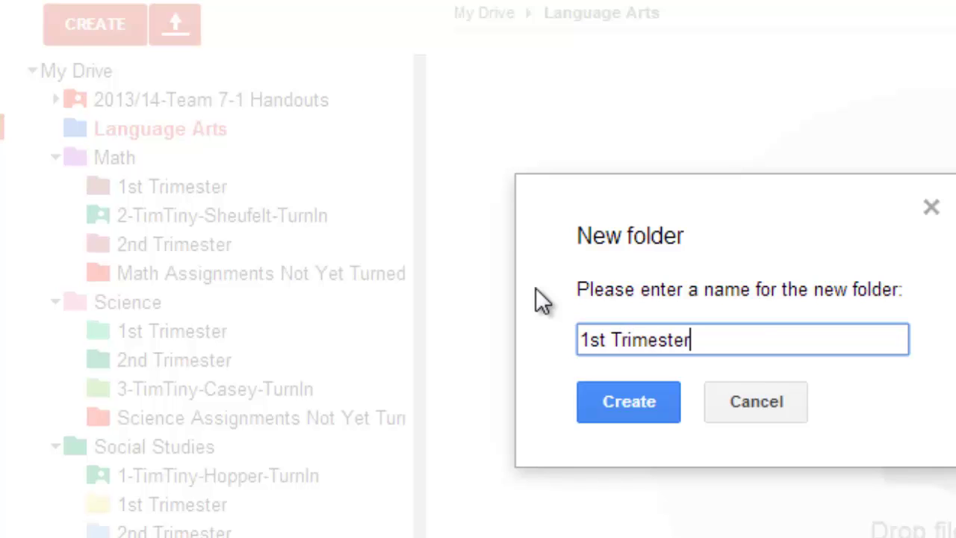
click(652, 415)
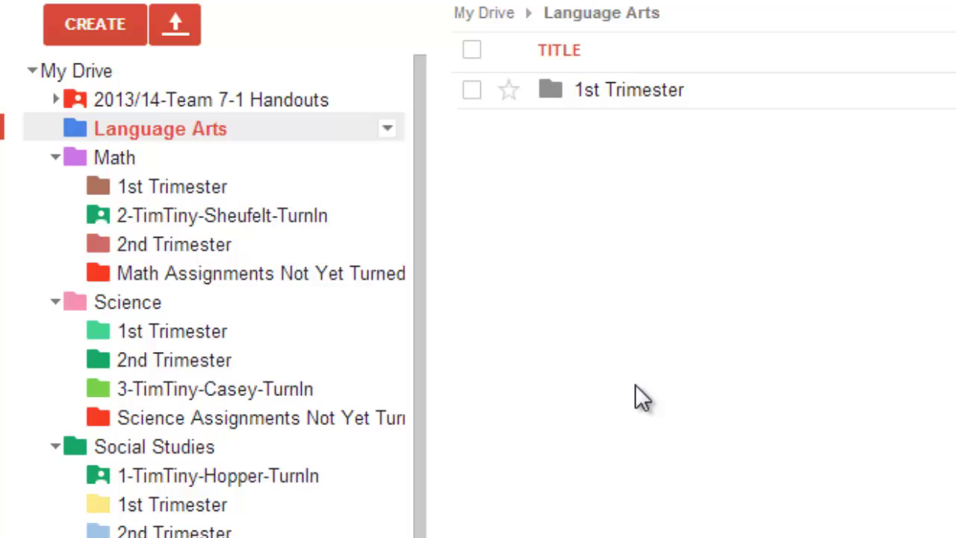
click(105, 32)
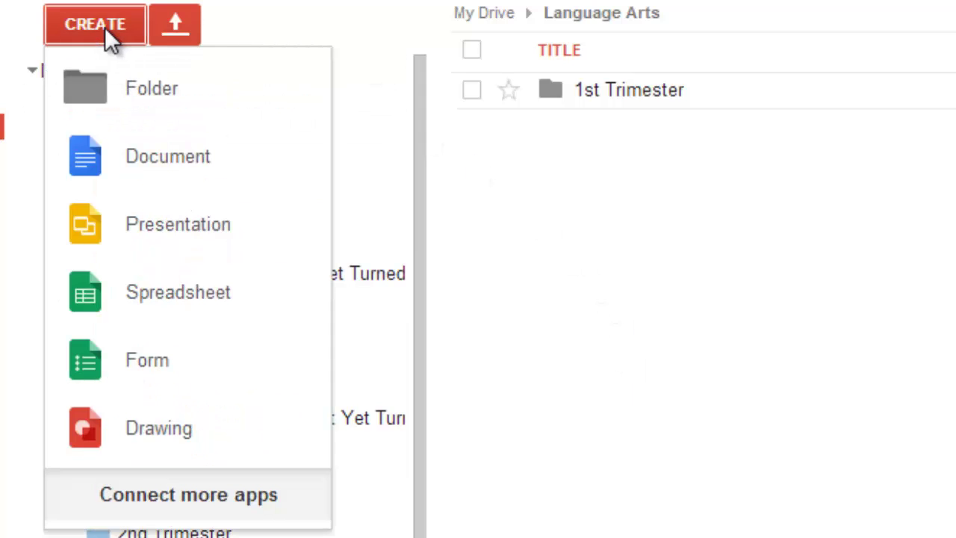
click(109, 92)
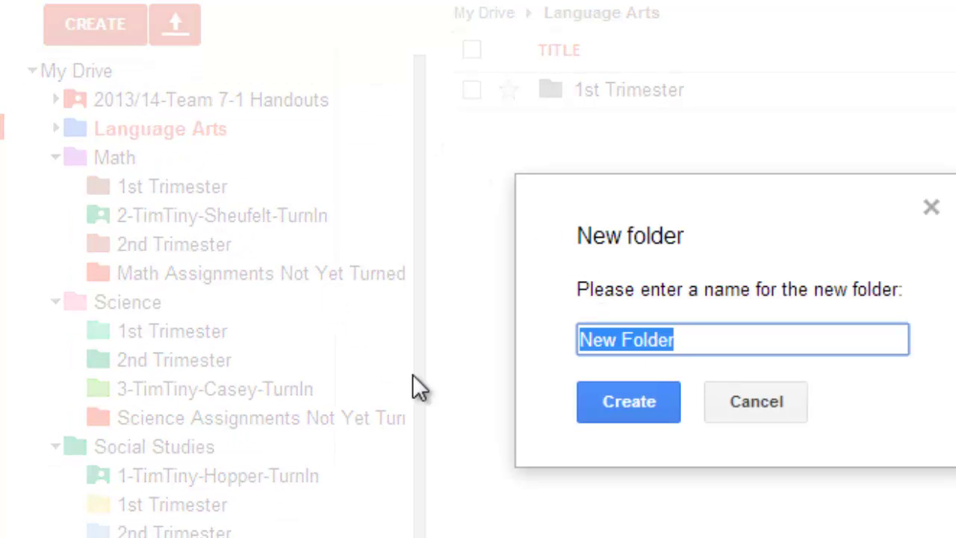
text(2nd Trim)
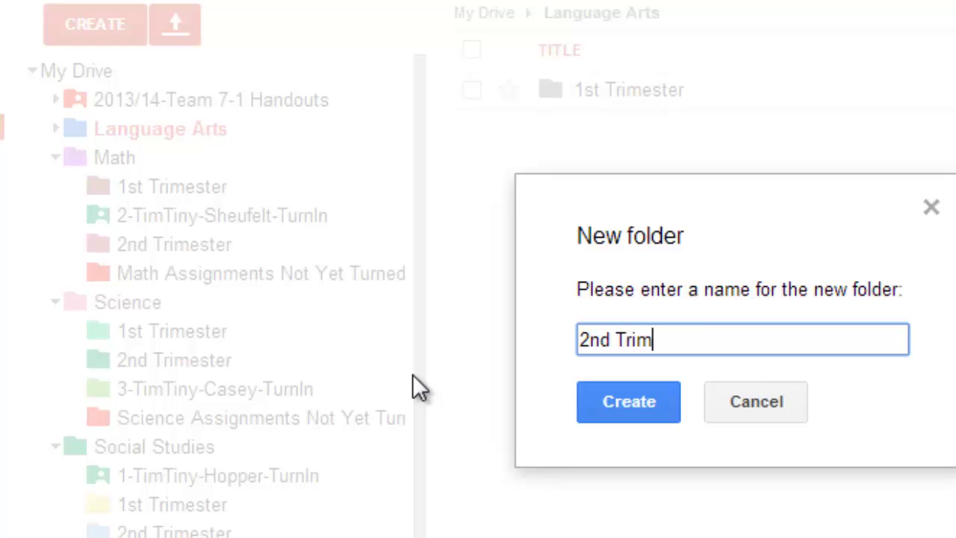
text(ester)
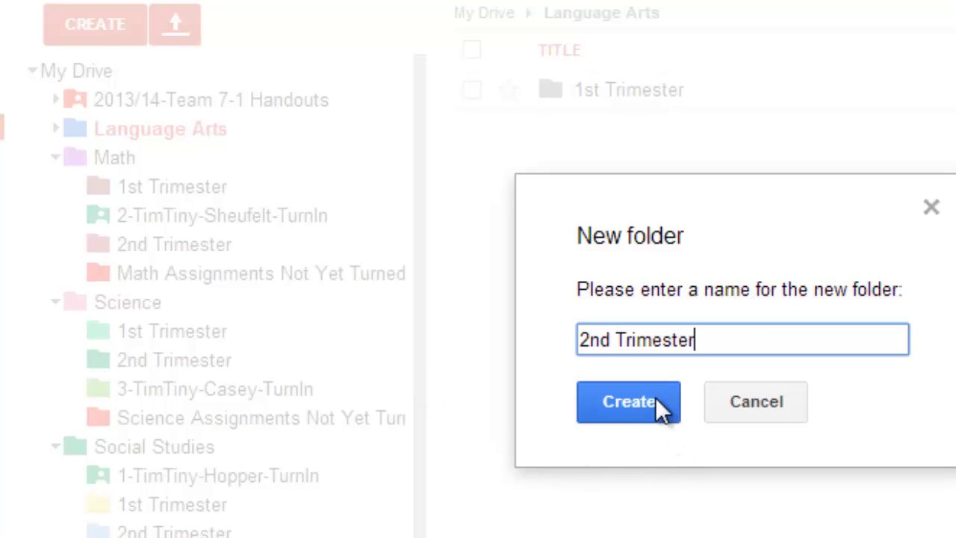
click(655, 397)
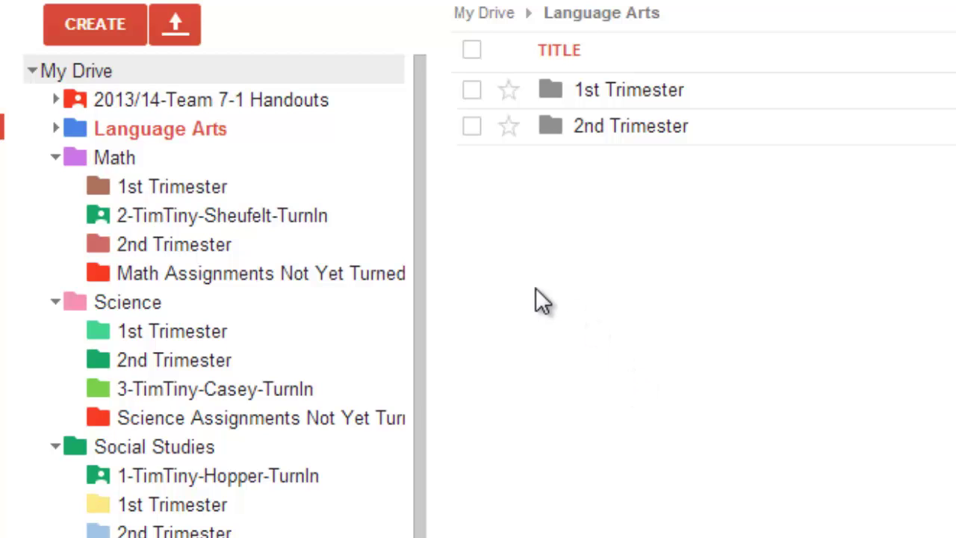
- Add 'LA Assignments Not Yet Turned In' and a period-7 student-teacher TurnIn folder
click(96, 23)
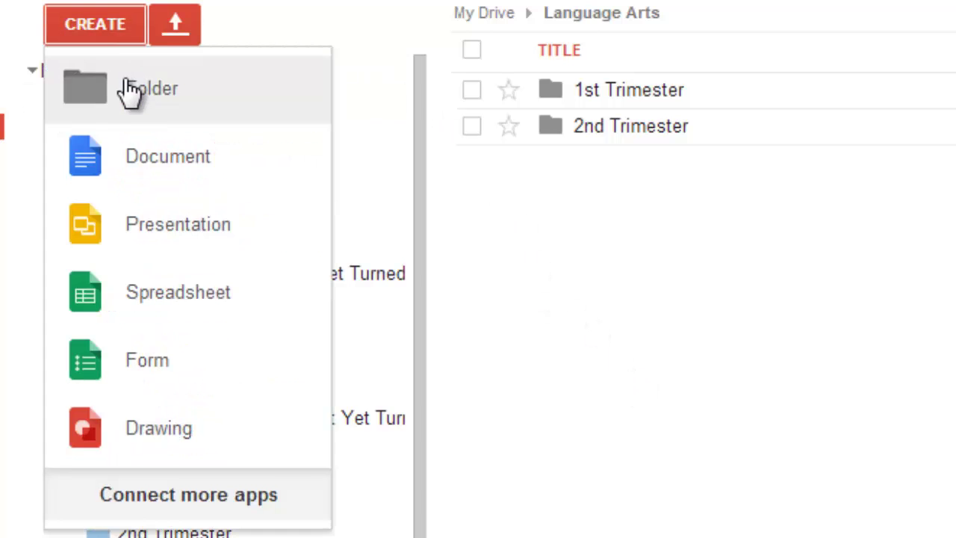
click(129, 88)
text(LA)
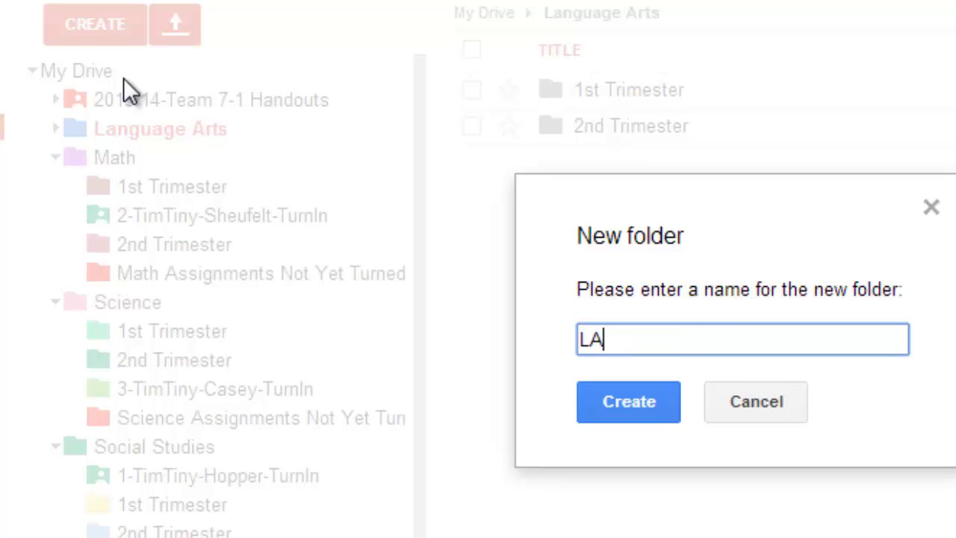
text( Assignment)
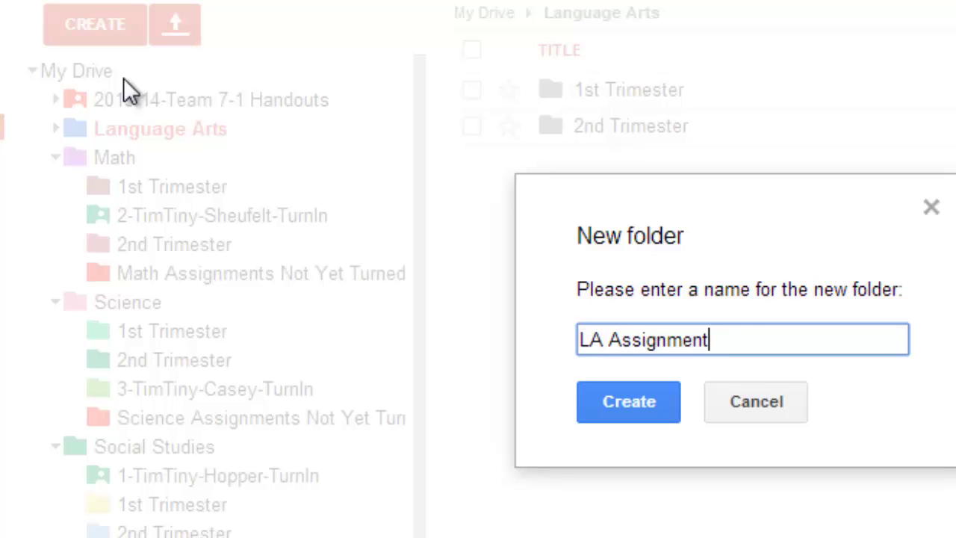
text(s Not )
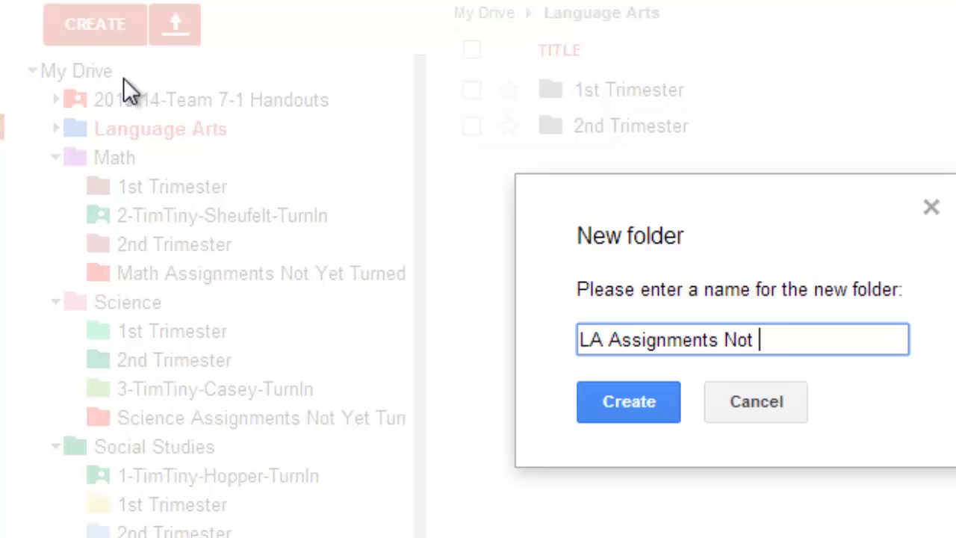
text(Yet Turned In)
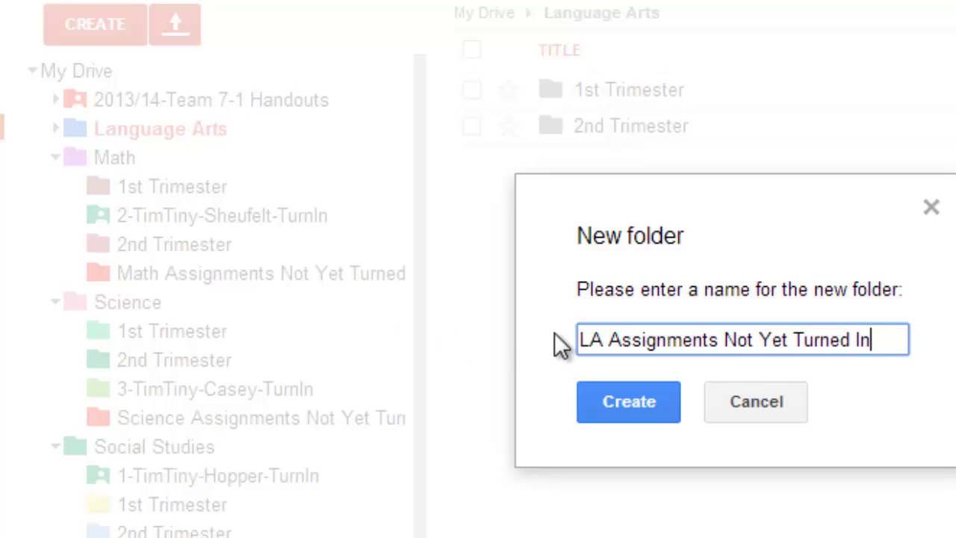
click(639, 404)
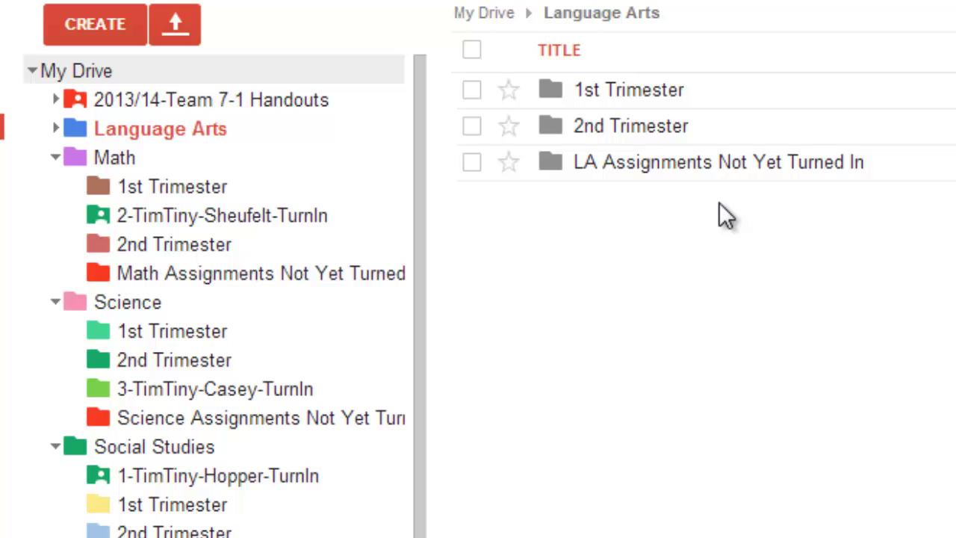
click(98, 20)
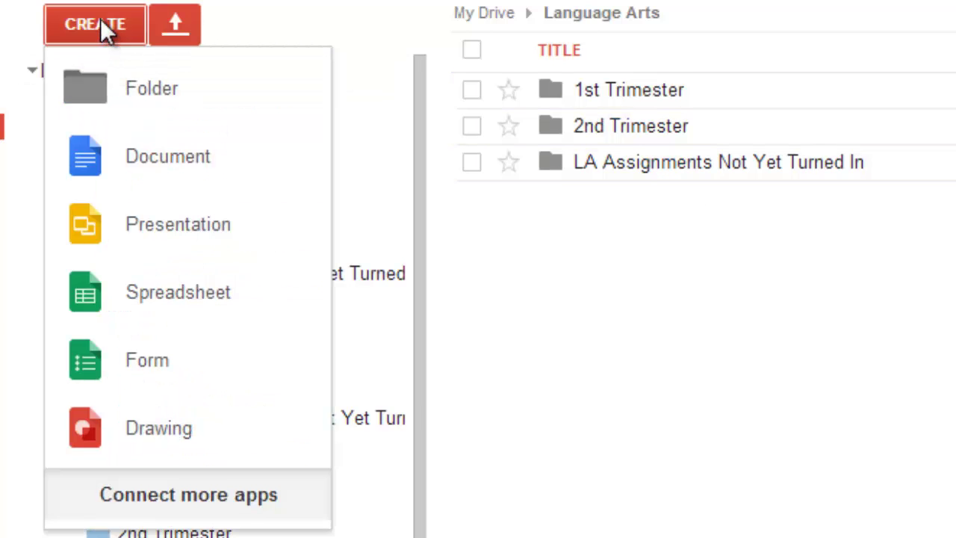
click(177, 91)
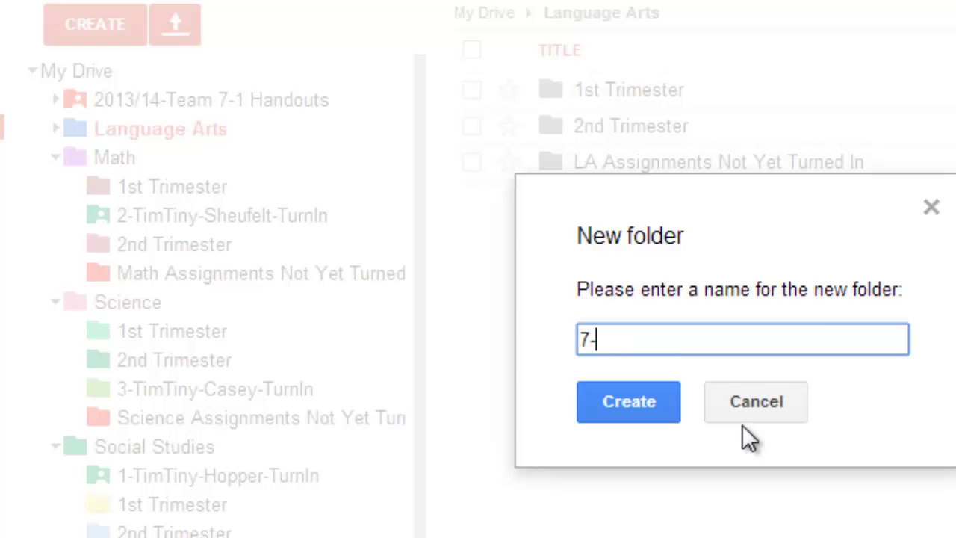
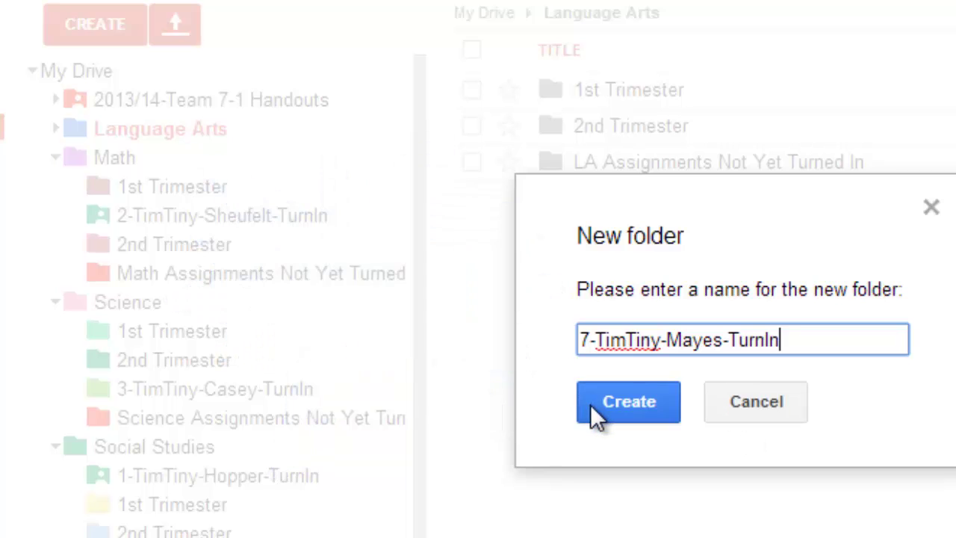
click(592, 404)
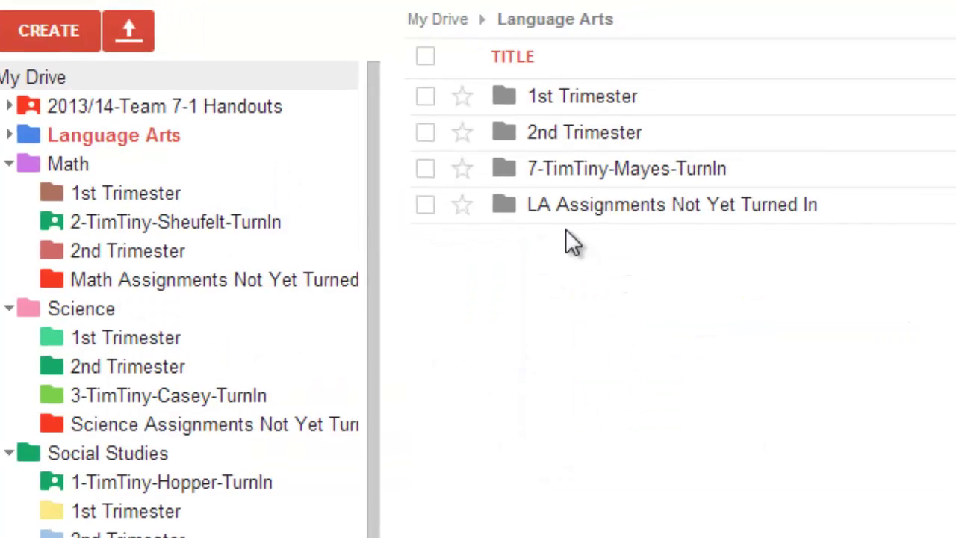
- Share the LA Assignments Not Yet Turned In folder with the teacher, with Can edit access
click(121, 247)
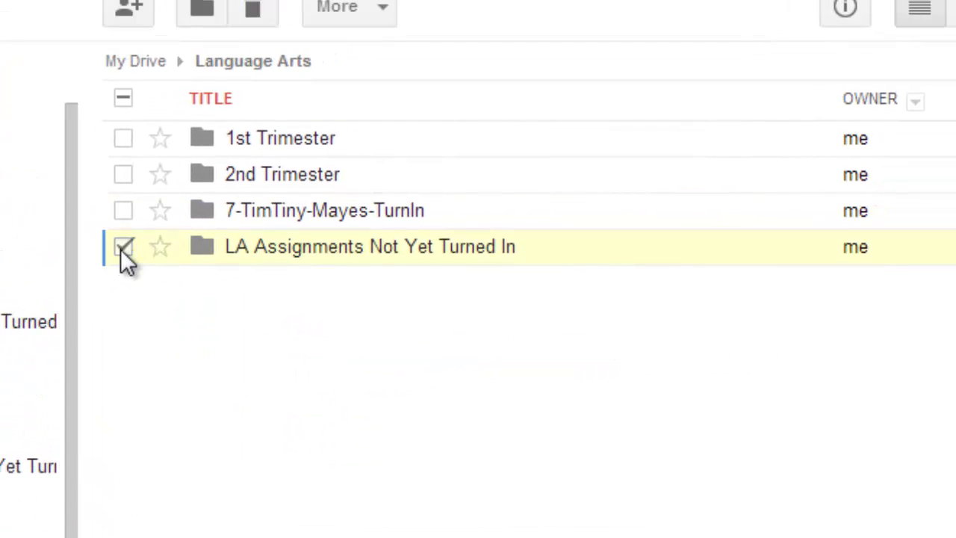
click(395, 19)
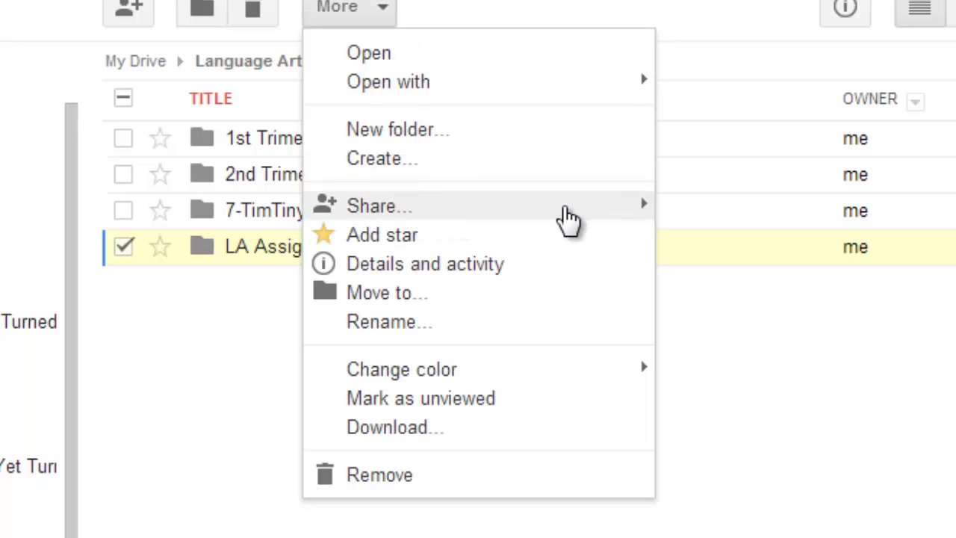
mouse_move(625, 213)
click(732, 224)
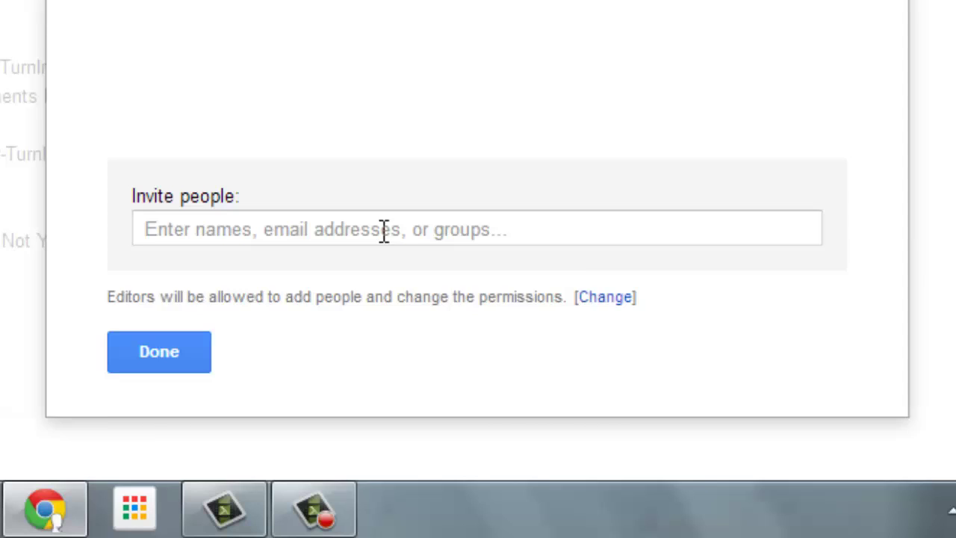
click(384, 229)
text(tere)
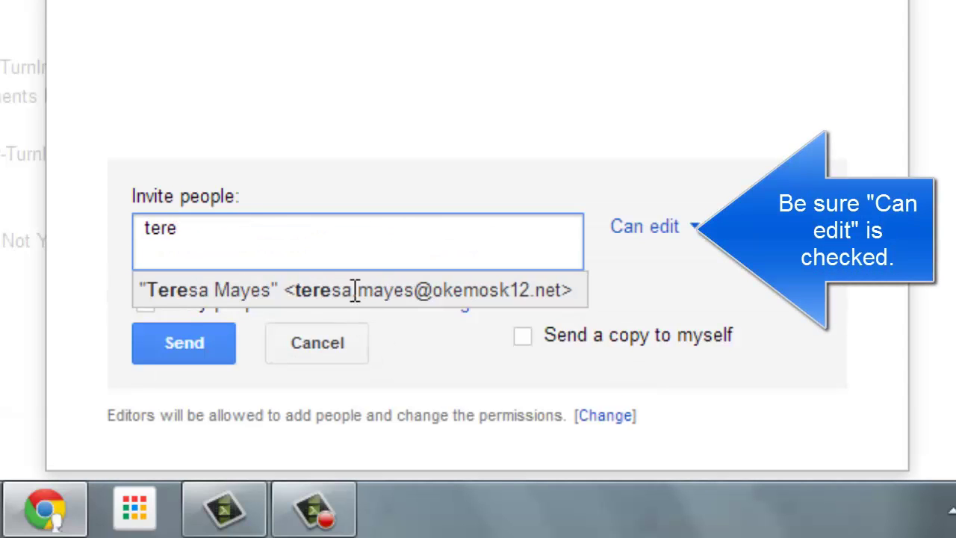
click(354, 290)
click(192, 345)
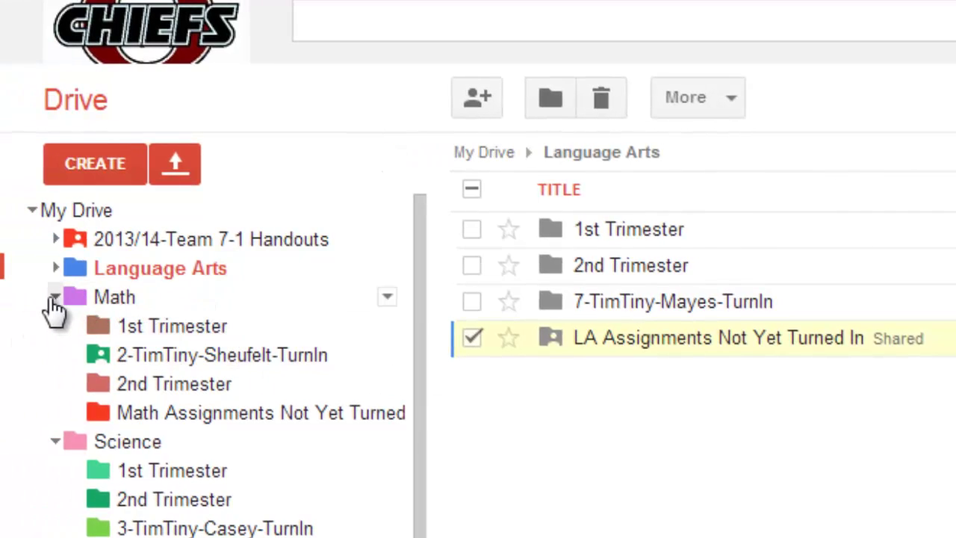
- Move Copy of Egyptians and Copy of Student Snack Shack into Social Studies 1st Trimester
click(65, 105)
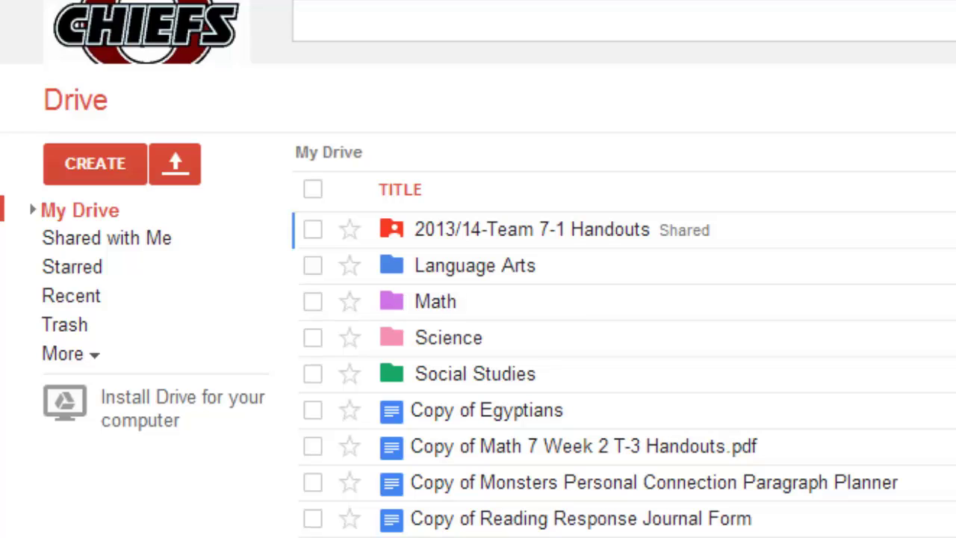
click(33, 210)
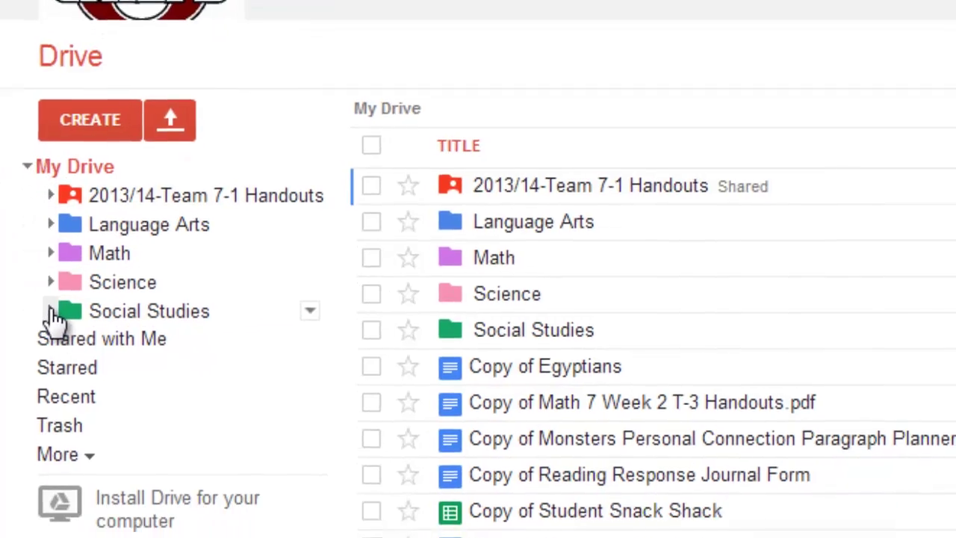
click(51, 312)
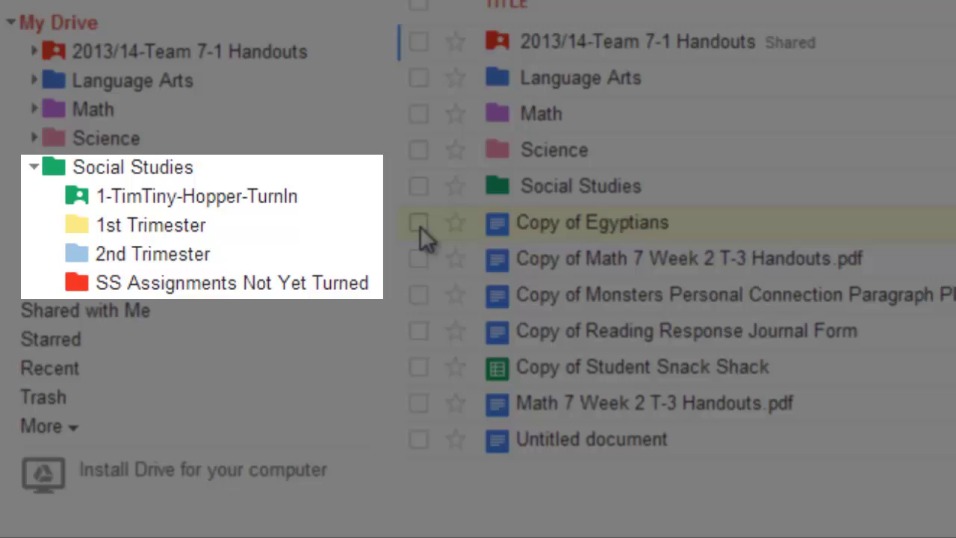
click(420, 224)
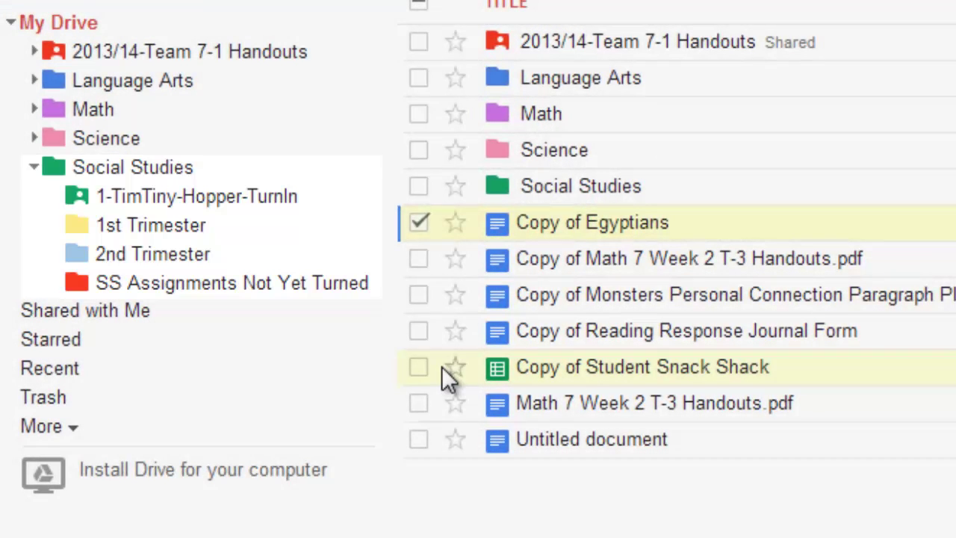
click(418, 367)
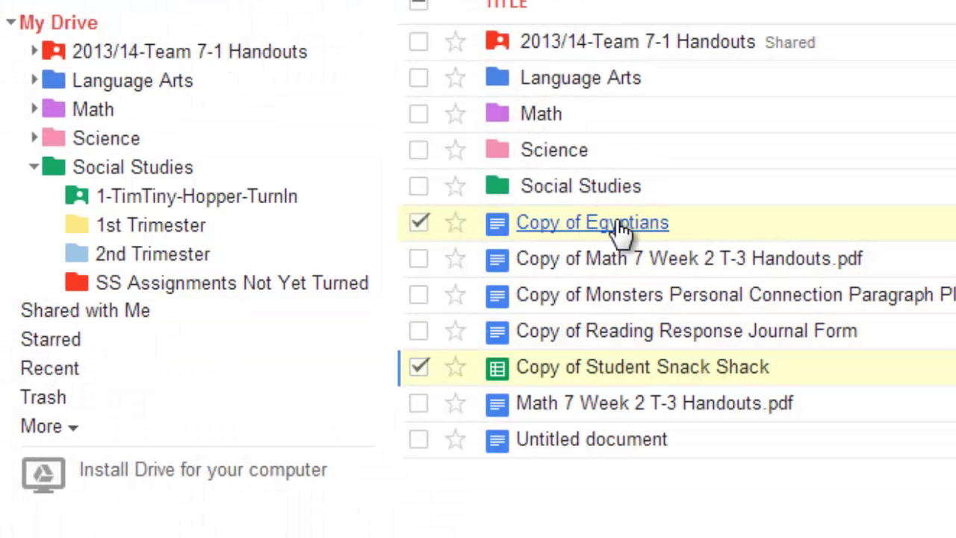
drag(620, 231, 198, 233)
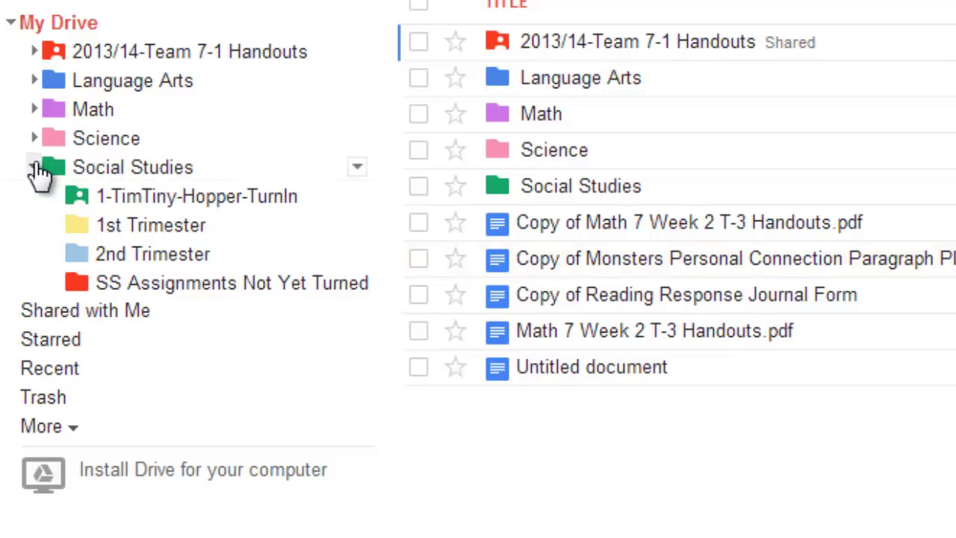
- File the Math handout copy into Math's not-yet-turned-in folder and Math 7 Week 2 T-3 Handouts.pdf into Math 2nd Trimester
click(34, 168)
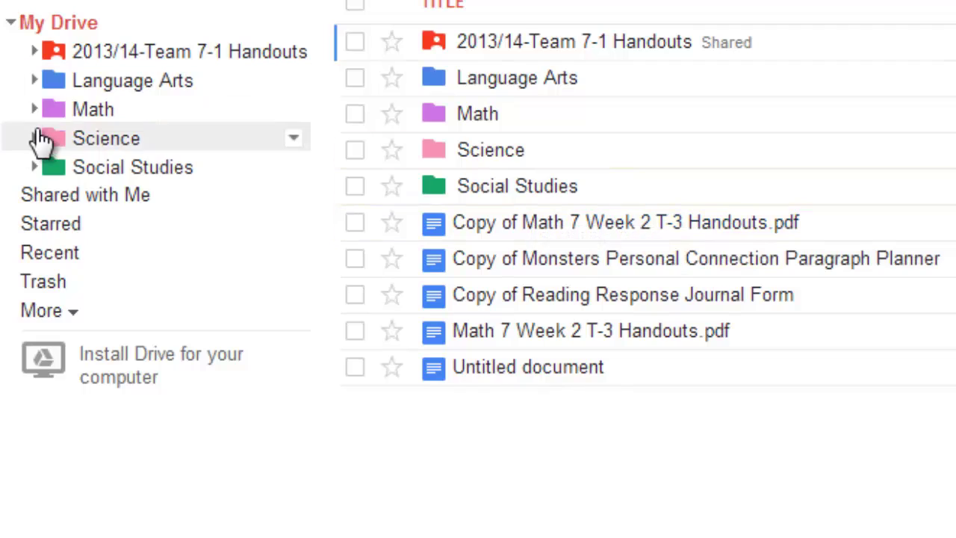
click(34, 110)
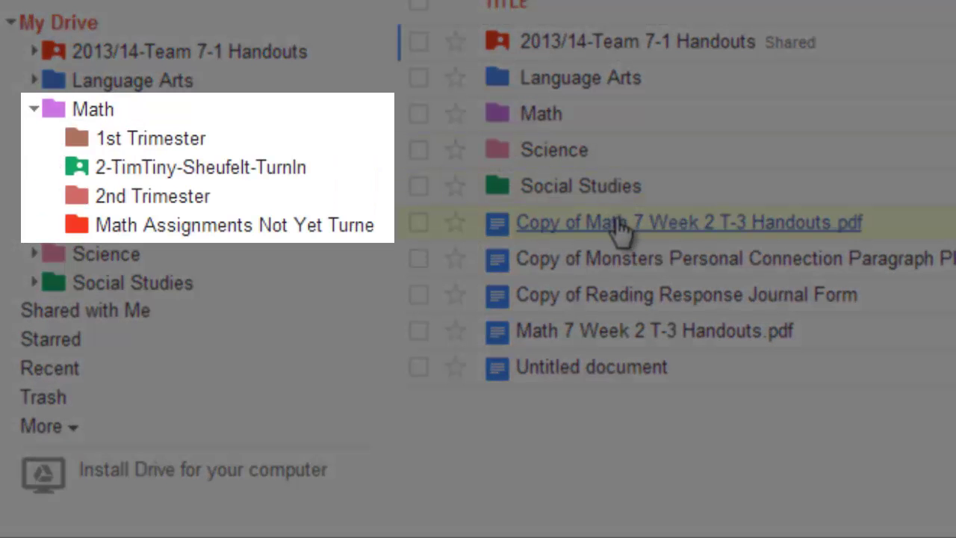
drag(619, 224, 224, 234)
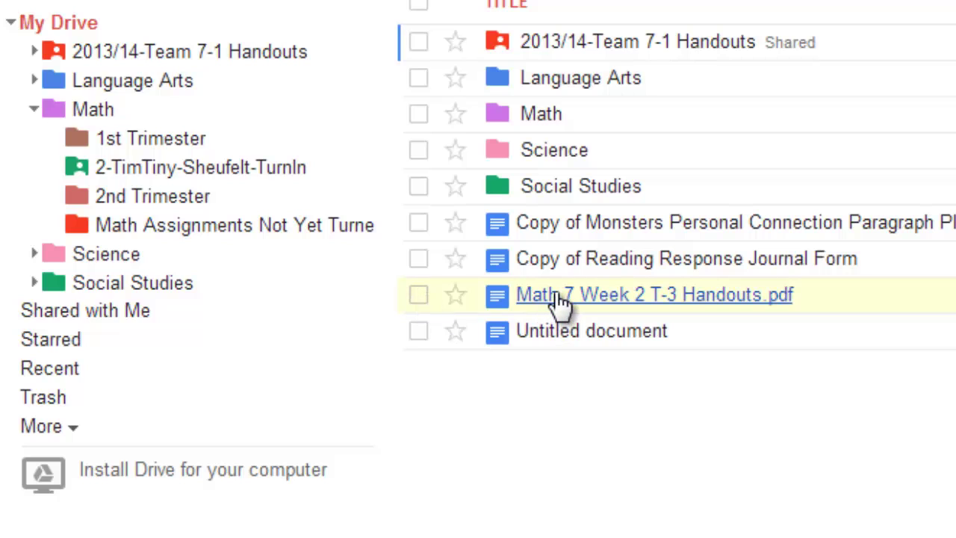
drag(560, 302, 179, 198)
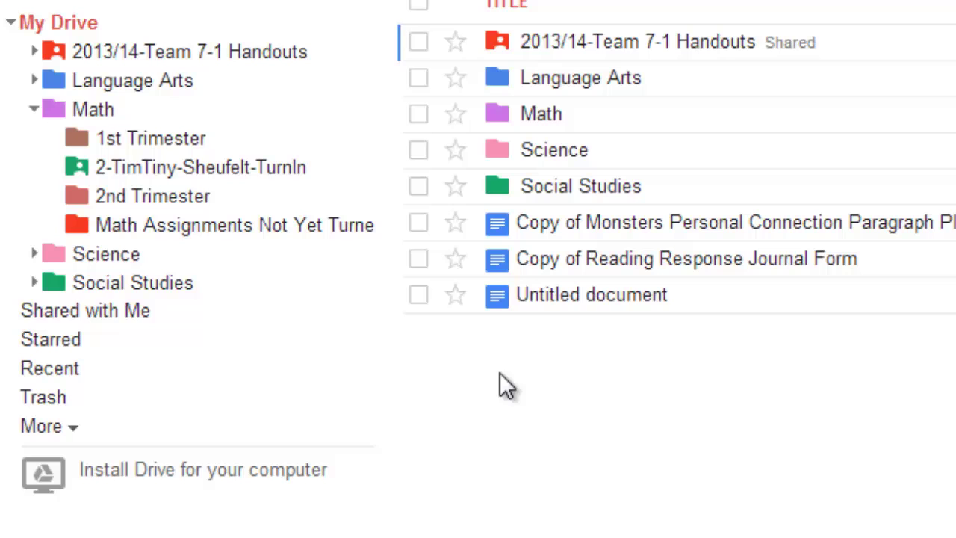
- Move the Monsters paragraph planner and Reading Response Journal Form copies into LA Assignments Not Yet Turned In
click(34, 109)
click(35, 81)
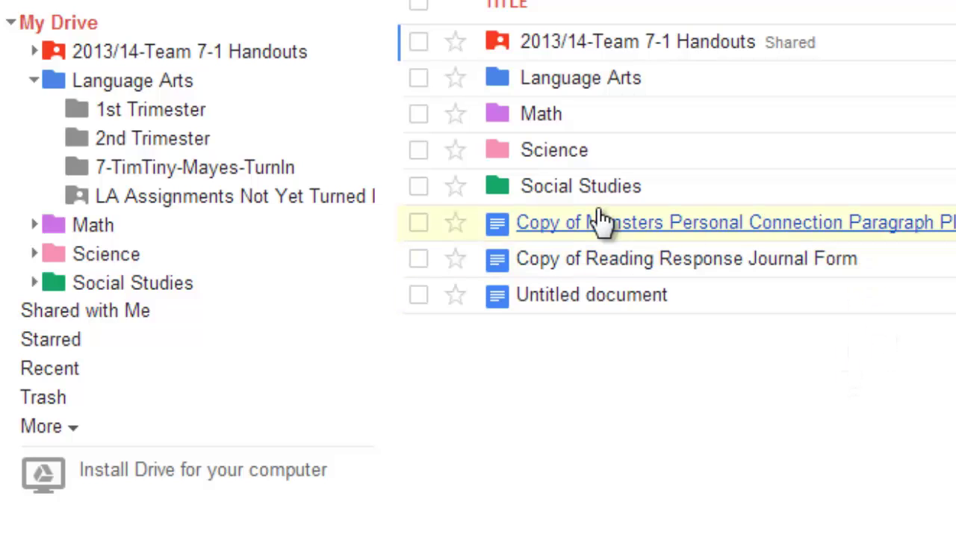
click(418, 243)
click(419, 260)
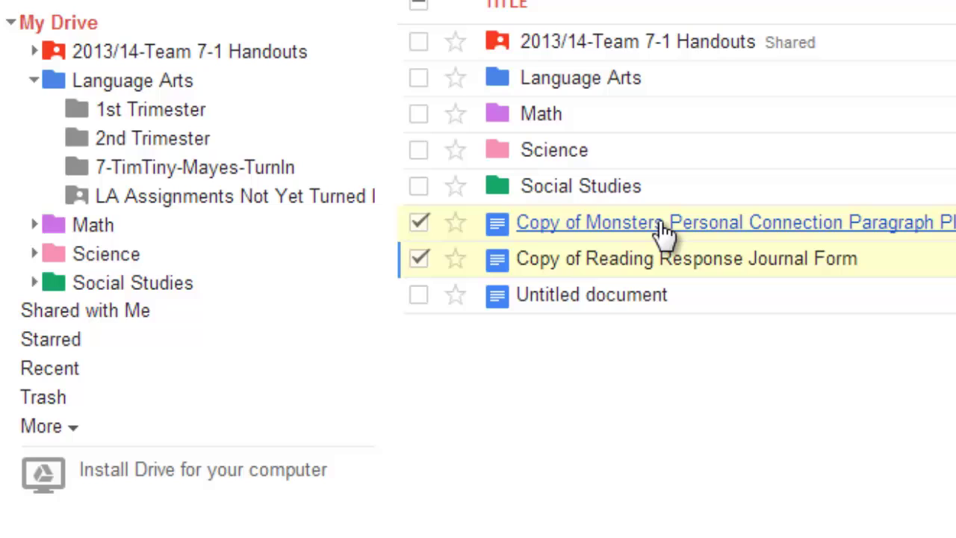
drag(678, 235, 230, 197)
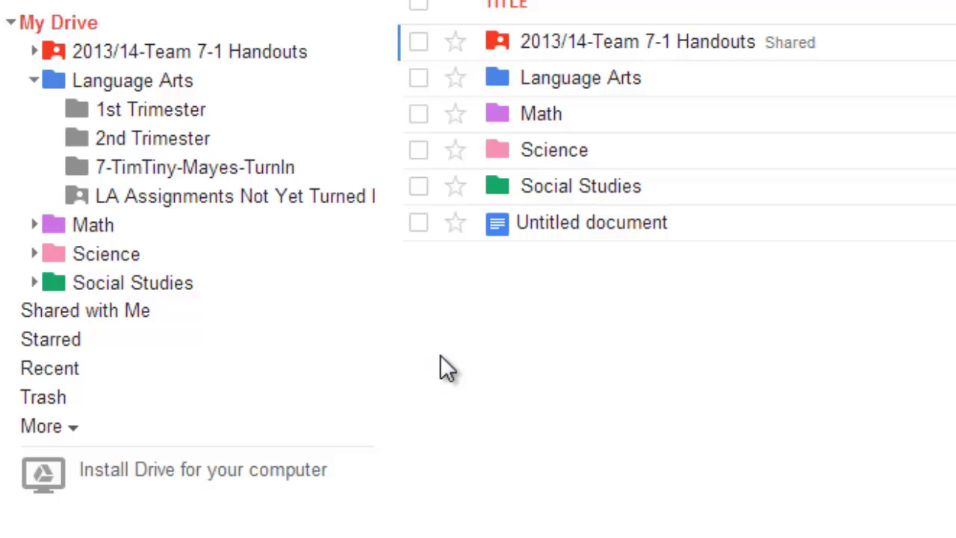
- Open the Untitled document and retitle it 'Gifted Shtuff'
click(617, 224)
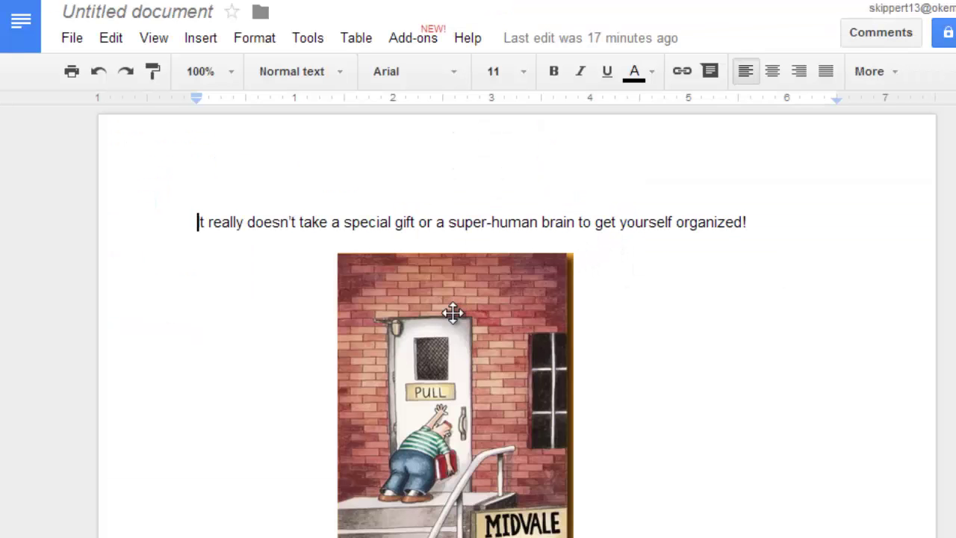
click(142, 15)
text(G)
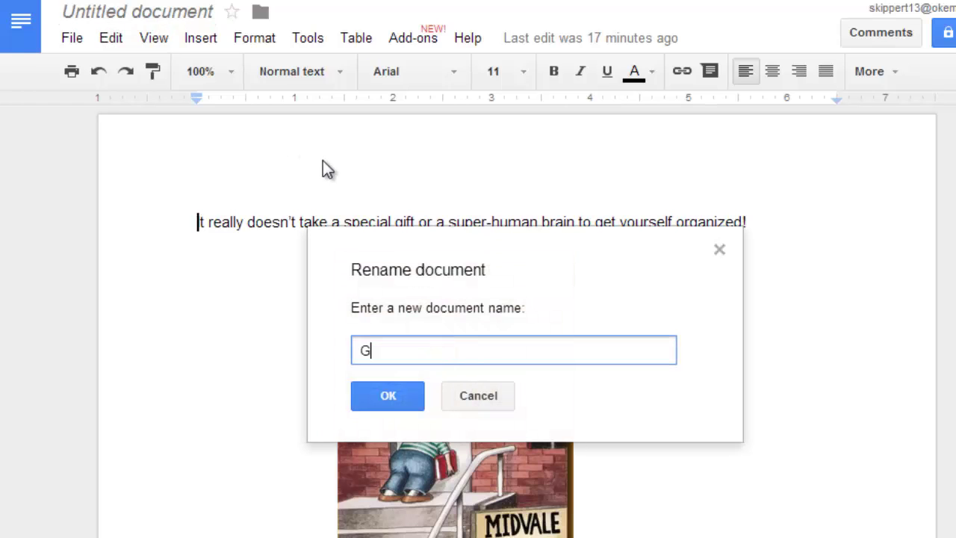
text(ifted Shtuff)
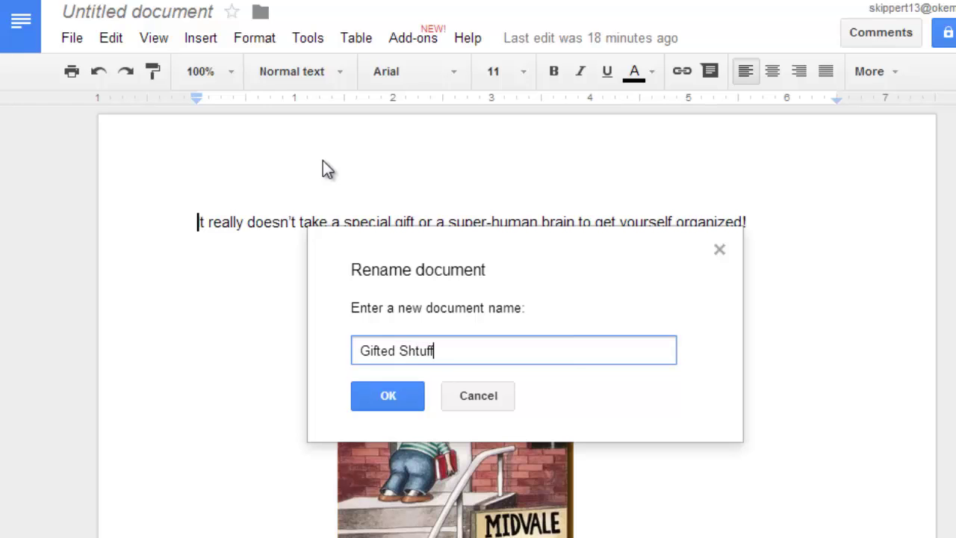
click(379, 394)
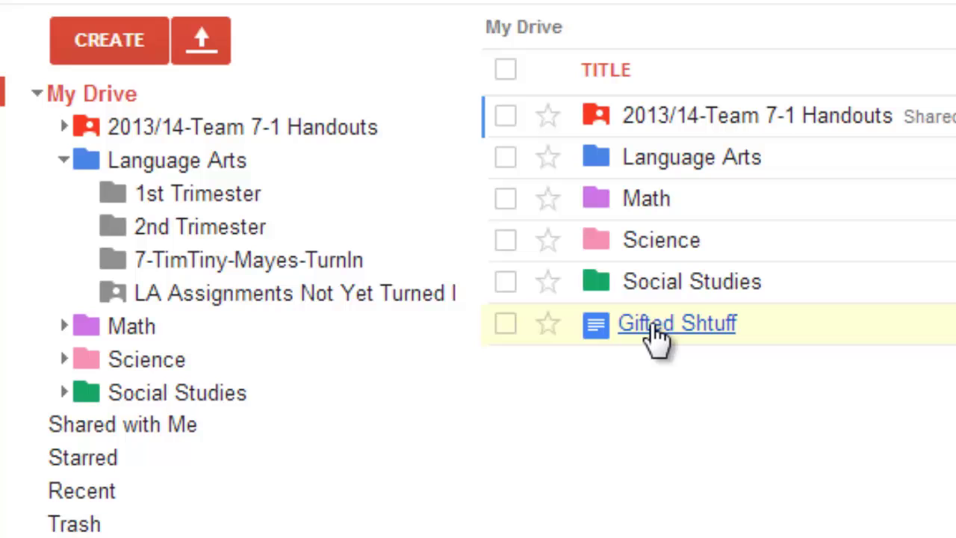
- Drop Gifted Shtuff into Language Arts > 2nd Trimester, then open the Social Studies folder
drag(650, 341, 231, 239)
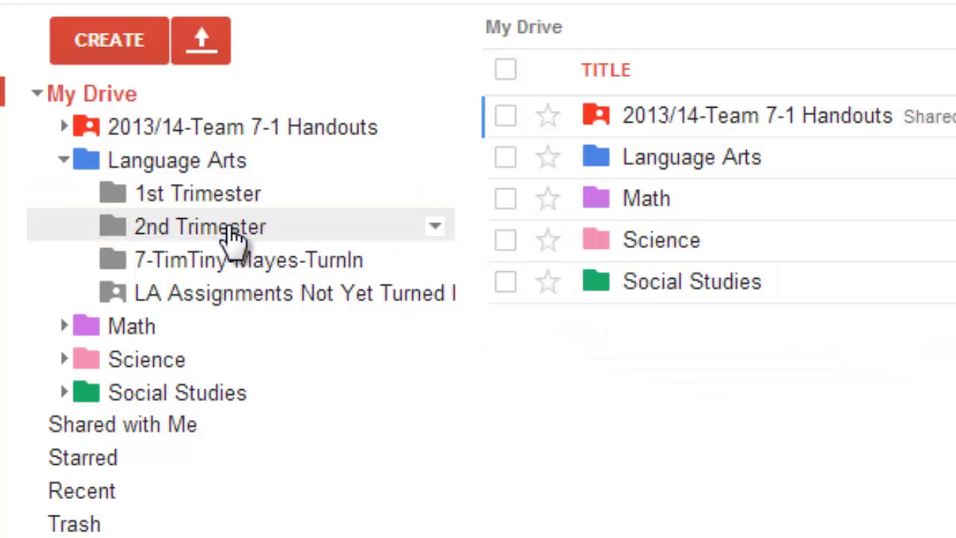
click(59, 164)
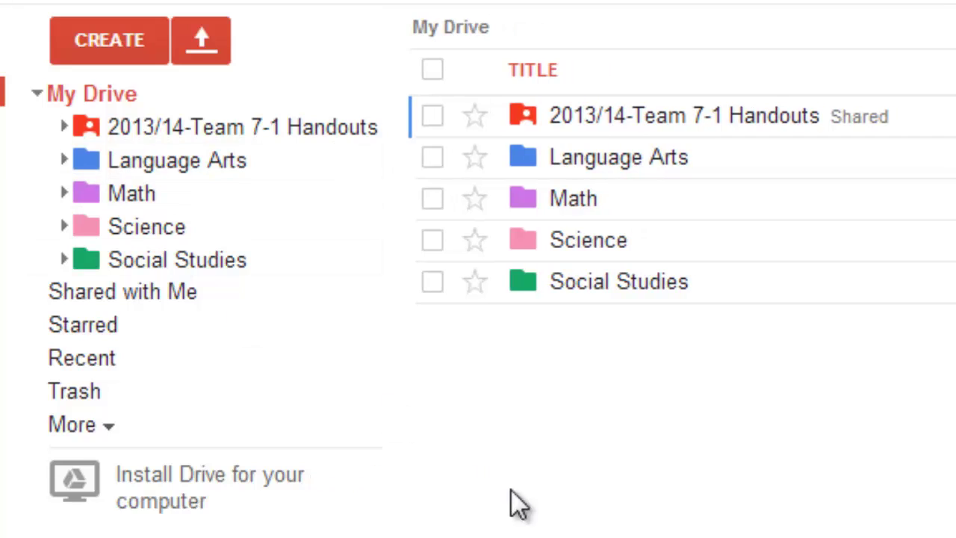
click(63, 161)
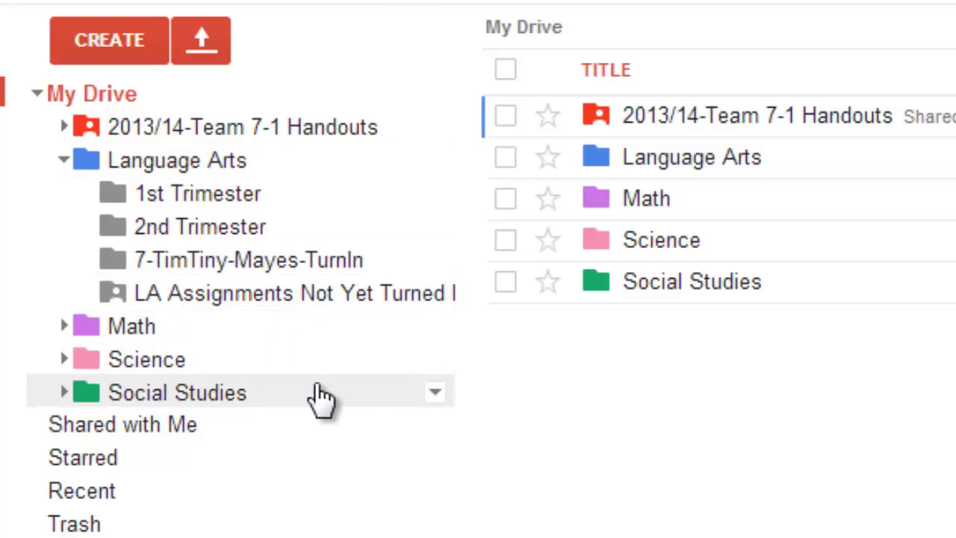
click(64, 161)
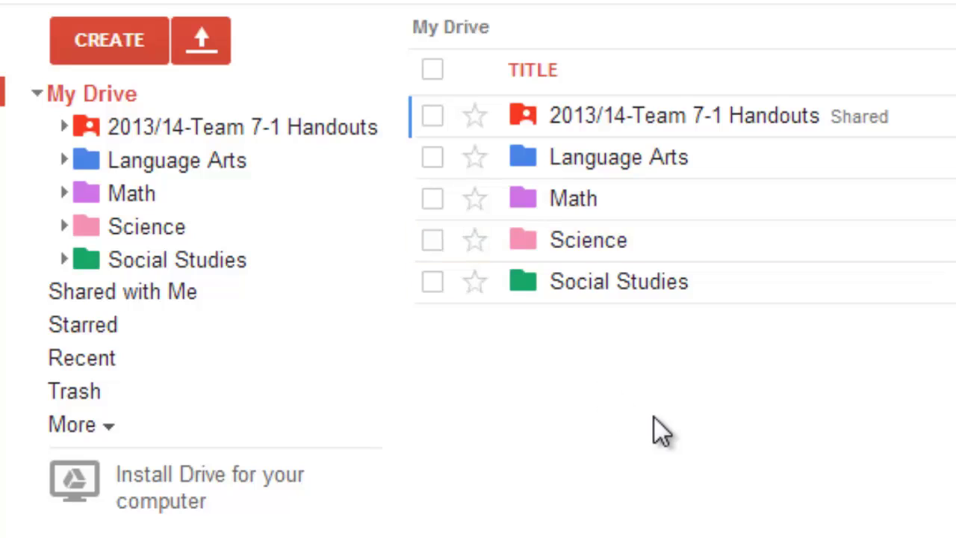
click(623, 279)
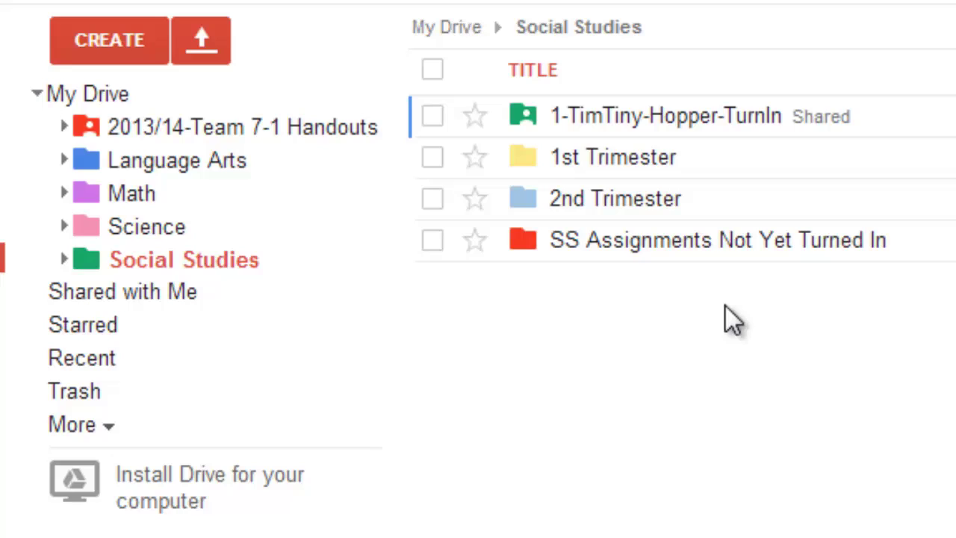